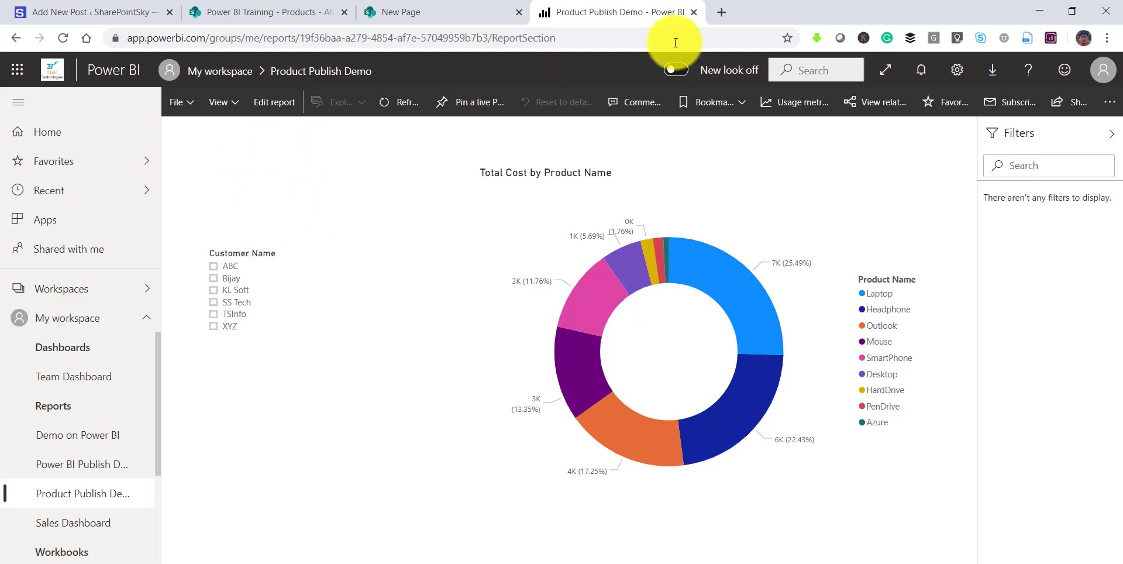
- In a new tab, go to app.powerbi.com and open Product Publish Demo from My workspace Reports
{"action": "left_click", "coordinate": [721, 12]}
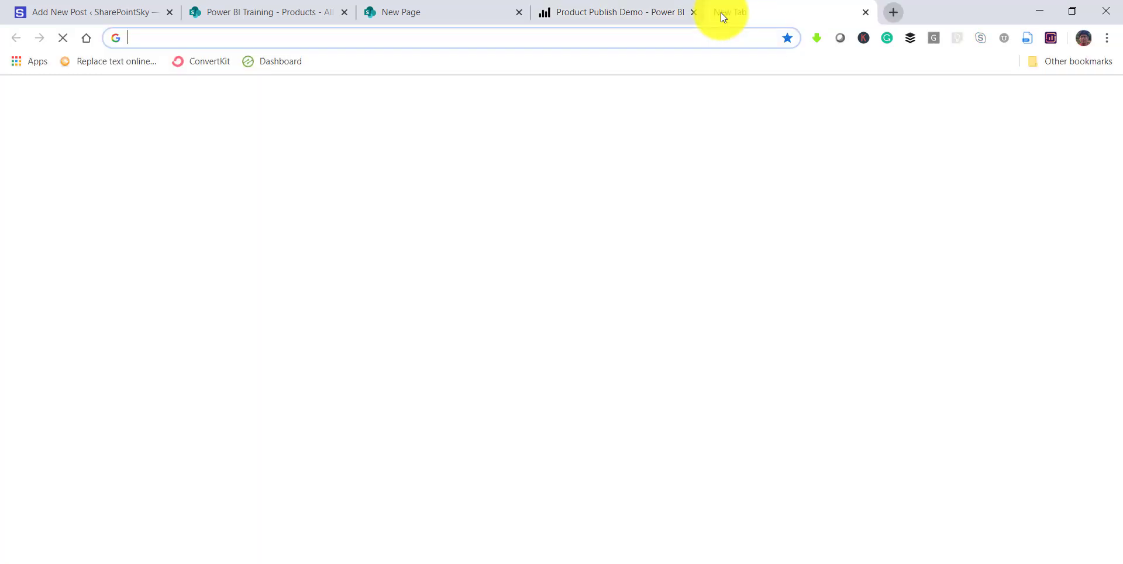
{"action": "type", "text": "app"}
{"action": "key", "text": "Return"}
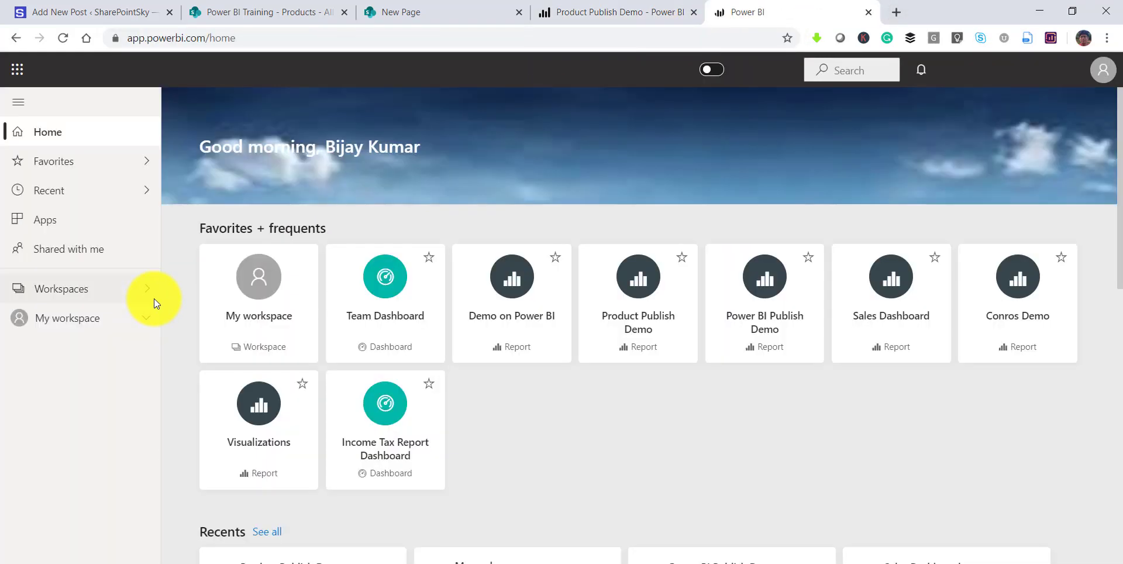
{"action": "left_click", "coordinate": [137, 325]}
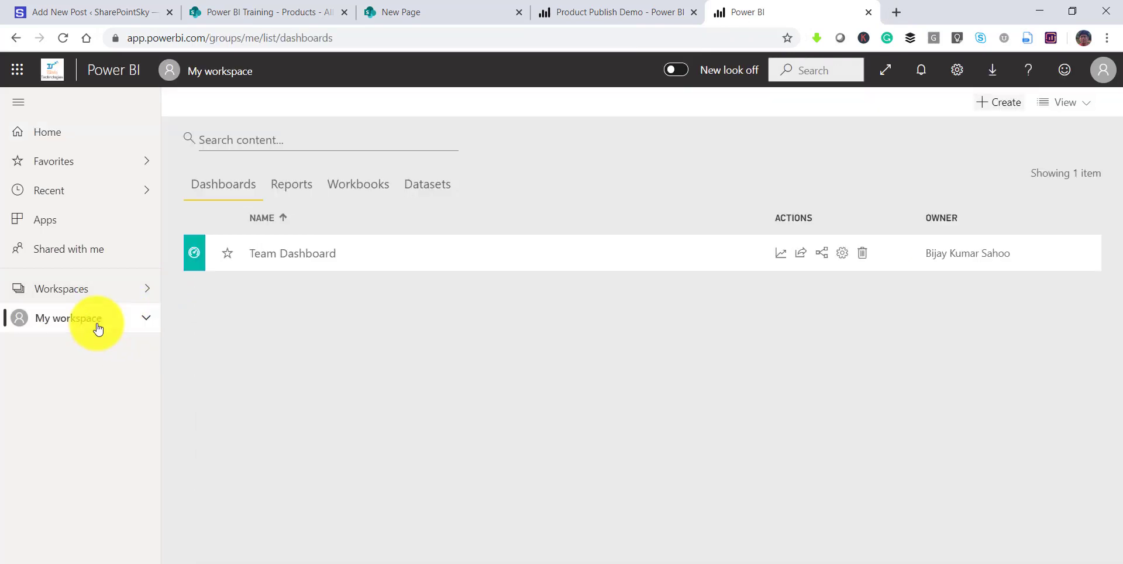
{"action": "left_click", "coordinate": [281, 186]}
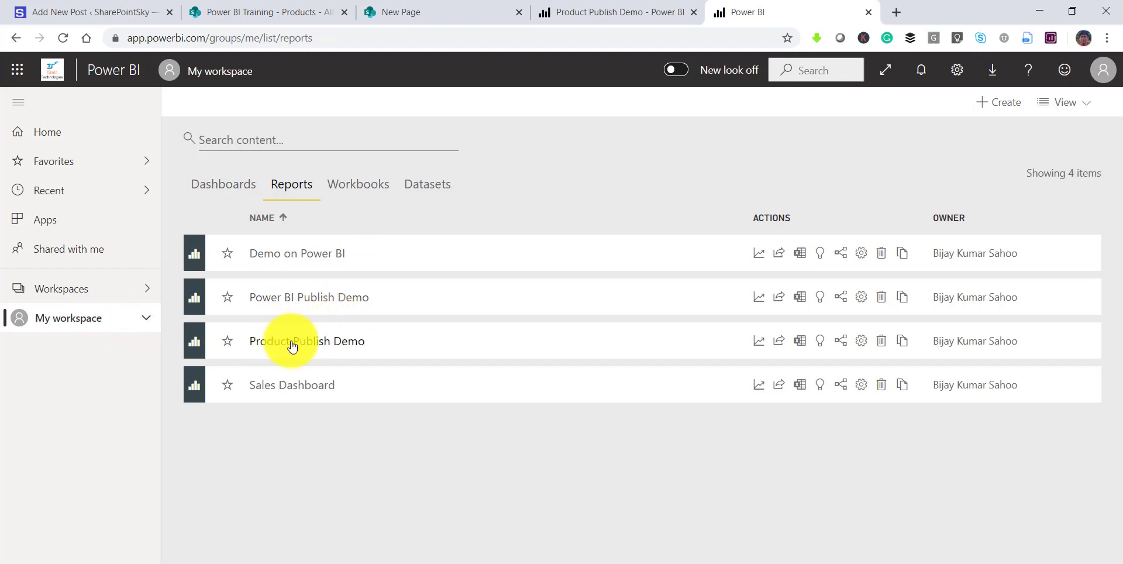
{"action": "left_click", "coordinate": [347, 345]}
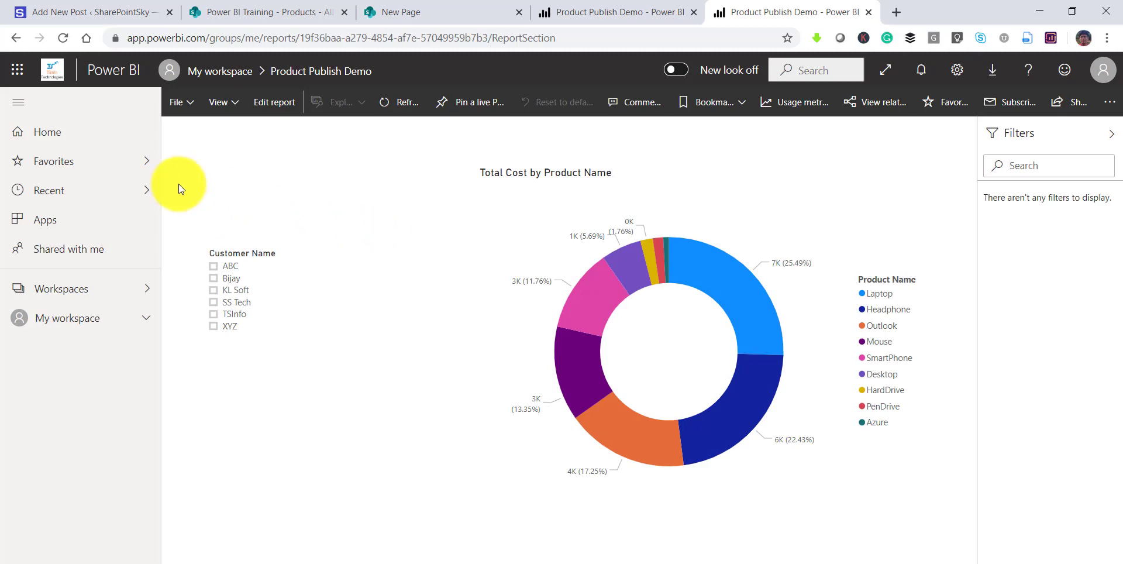
- Choose Publish to web from the Product Publish Demo report's File menu
{"action": "left_click", "coordinate": [188, 105]}
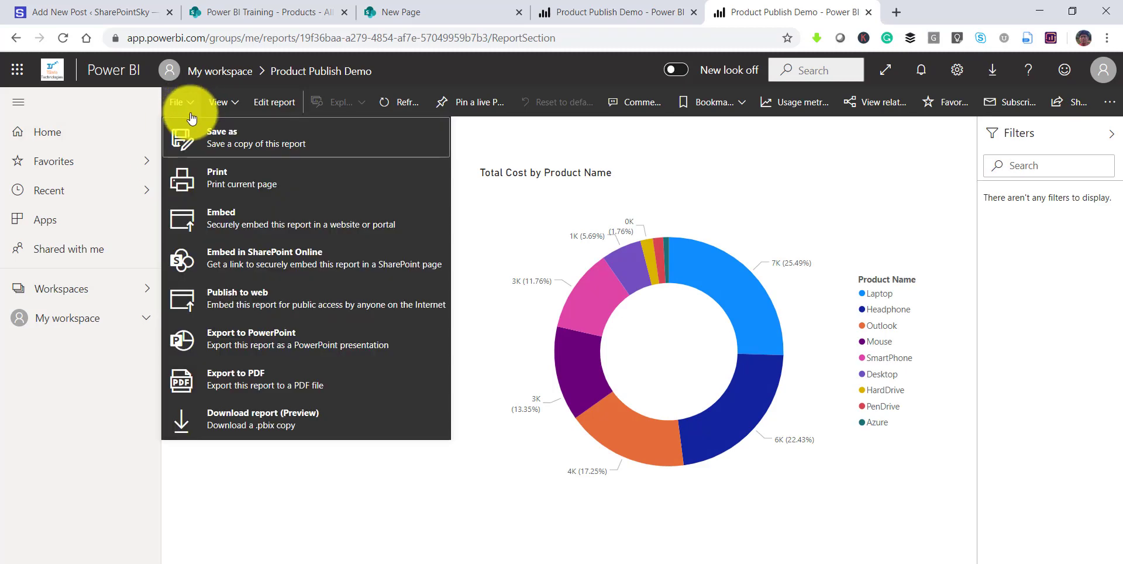
{"action": "left_click", "coordinate": [266, 300]}
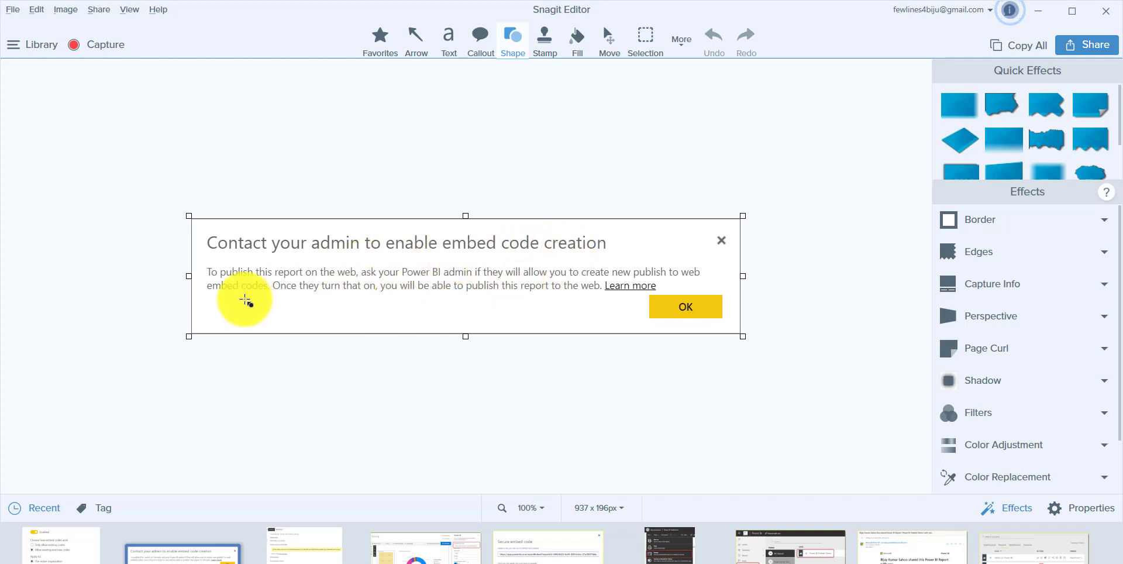
- Minimize Snagit Editor and switch to the SharePoint Products list tab
{"action": "left_click", "coordinate": [1037, 13]}
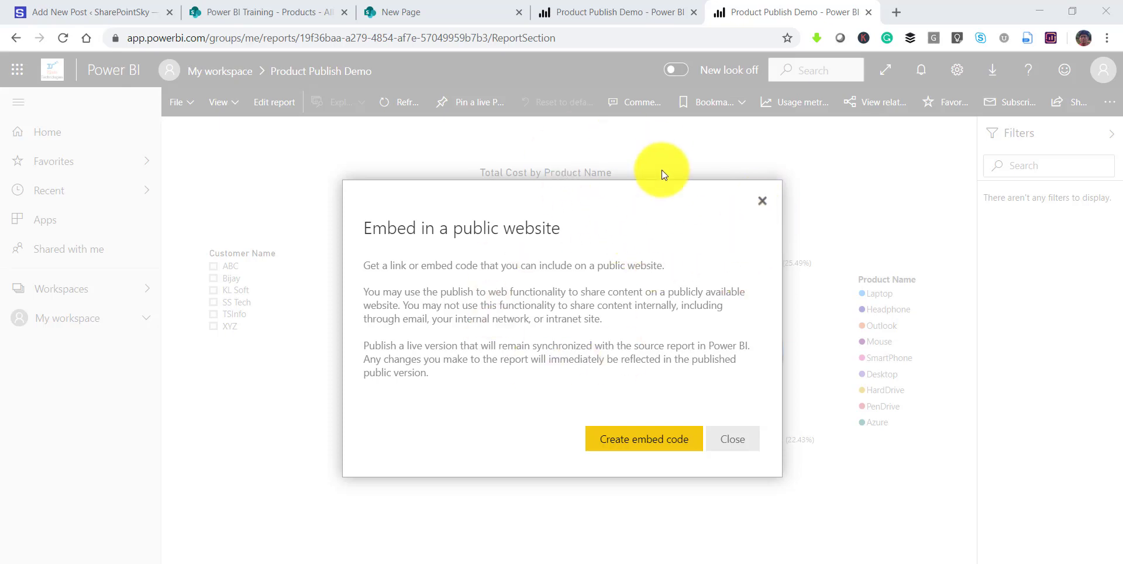
{"action": "left_click", "coordinate": [258, 11]}
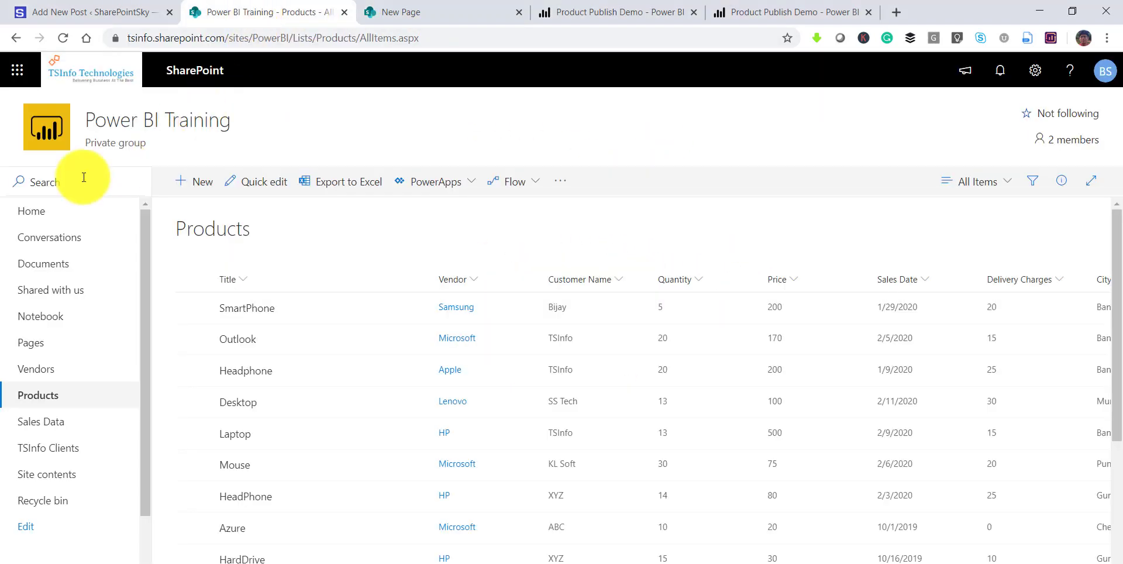
- Launch Admin from SharePoint's Office 365 app launcher and switch to the admin center tab
{"action": "left_click", "coordinate": [18, 70]}
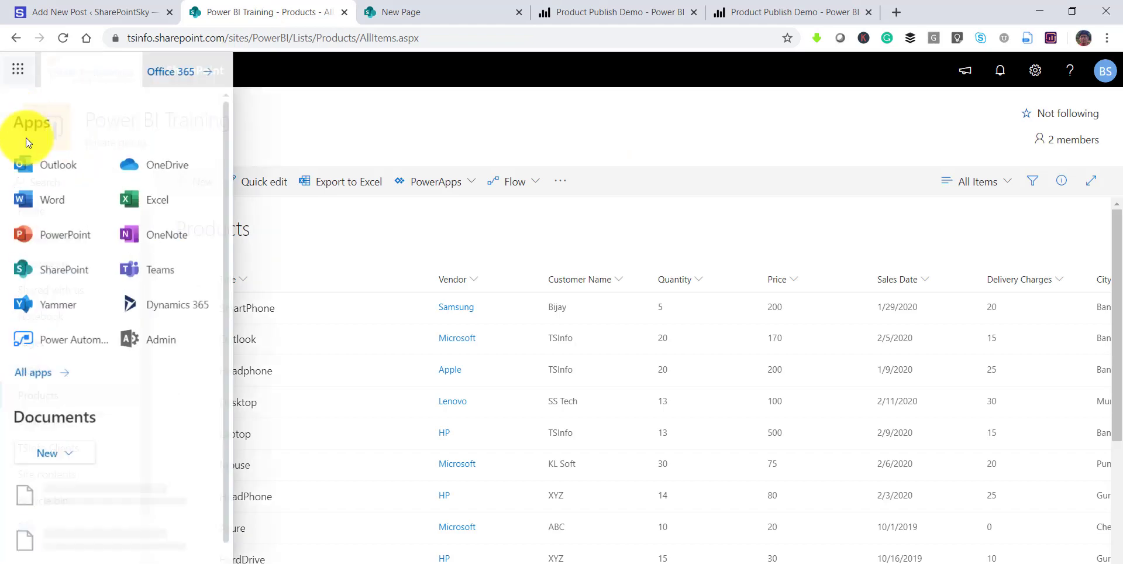
{"action": "left_click", "coordinate": [142, 339]}
{"action": "left_click", "coordinate": [412, 19]}
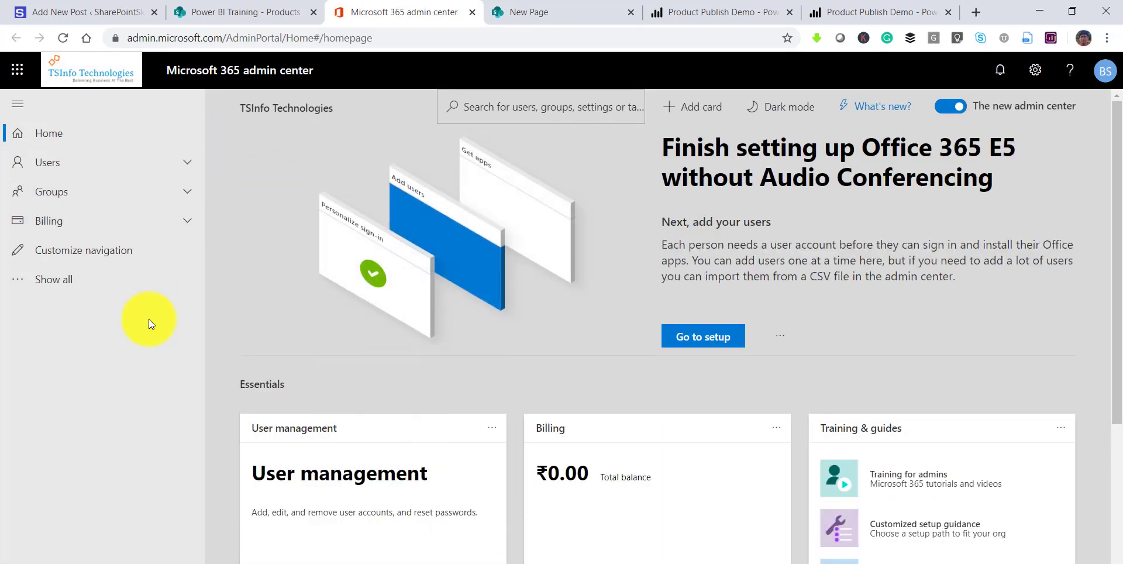
- Expand the admin navigation, list All admin centers, and choose Power BI
{"action": "left_click", "coordinate": [45, 280]}
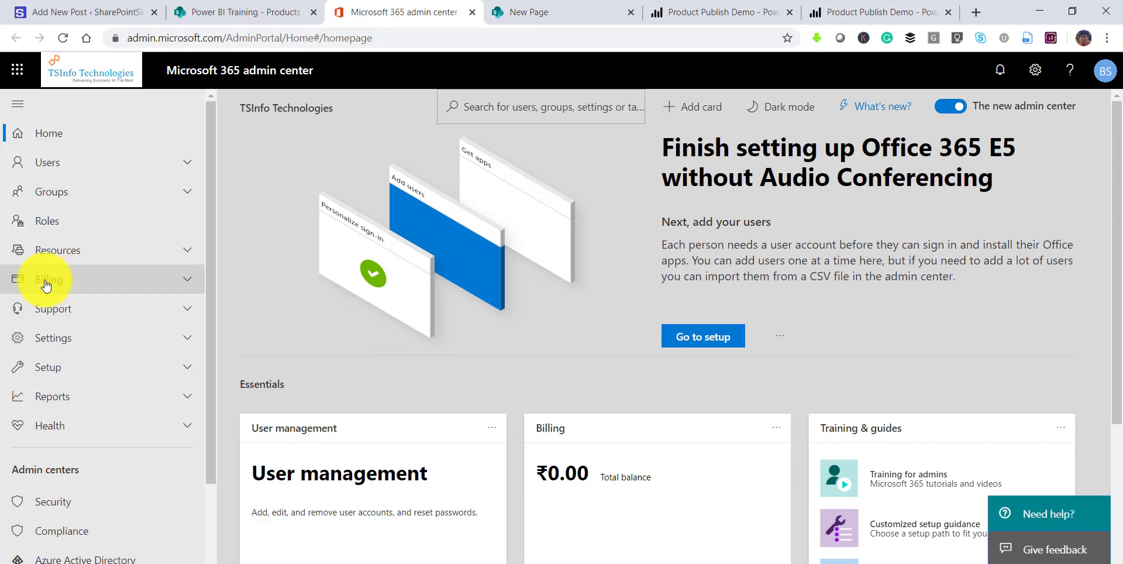
{"action": "scroll", "coordinate": [88, 360], "scroll_direction": "down", "scroll_amount": 3}
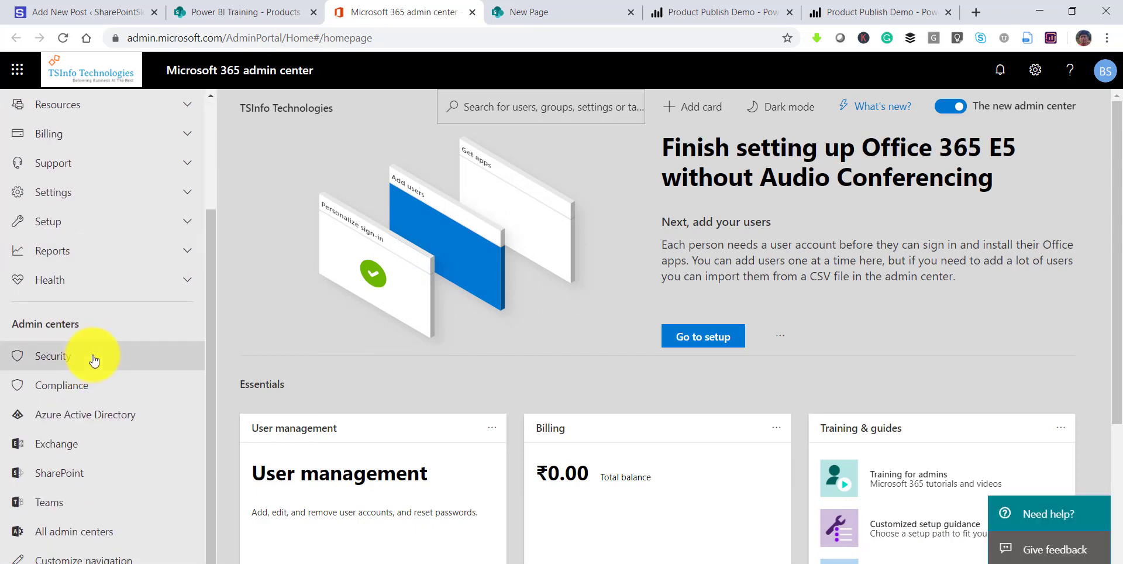
{"action": "left_click", "coordinate": [60, 542]}
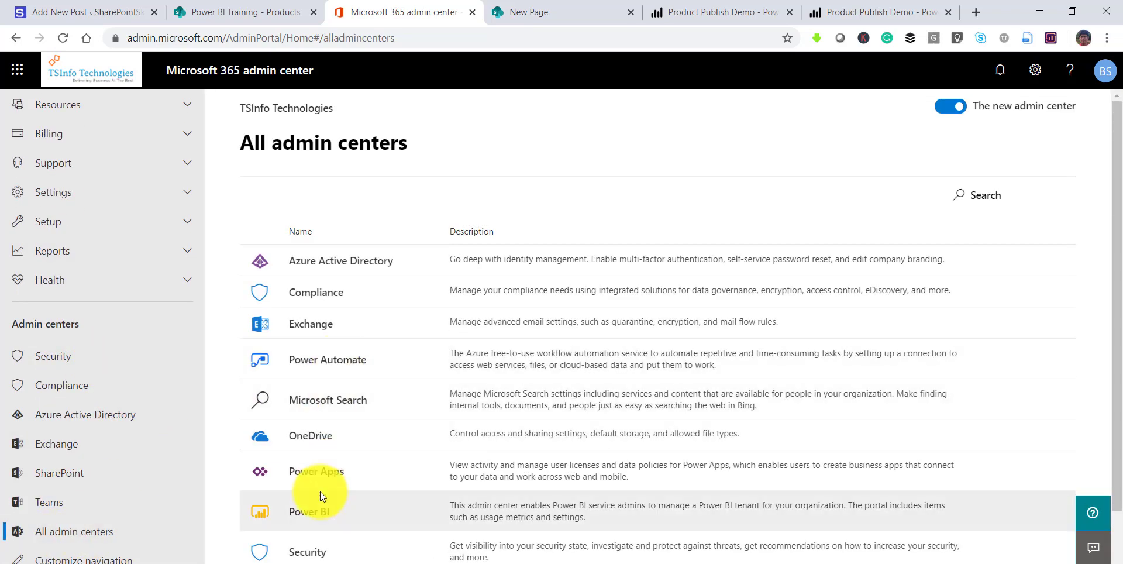
{"action": "scroll", "coordinate": [316, 480], "scroll_direction": "down", "scroll_amount": 2}
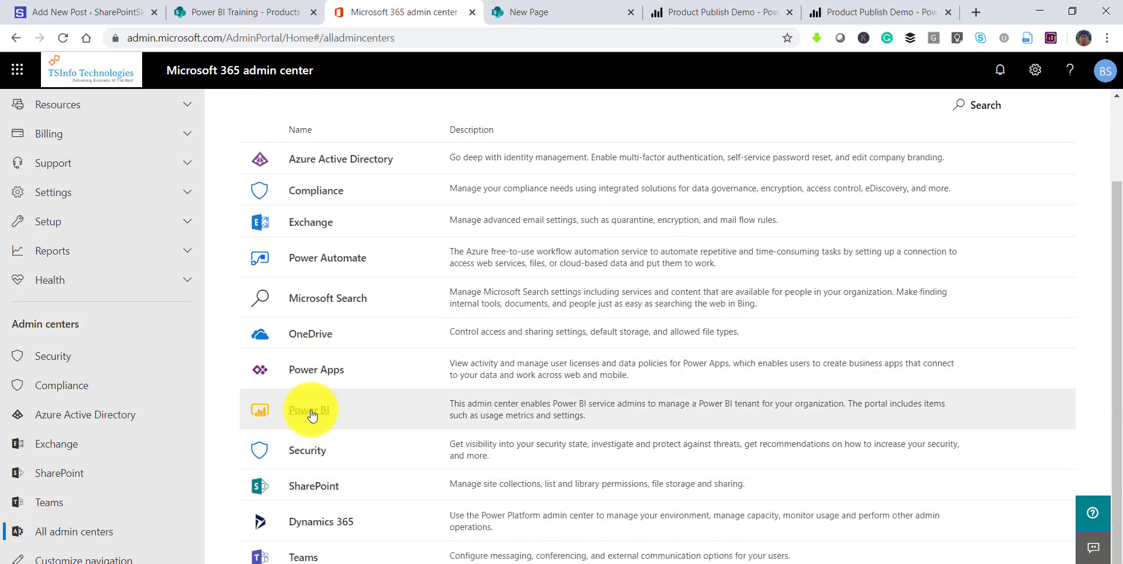
{"action": "left_click", "coordinate": [310, 410]}
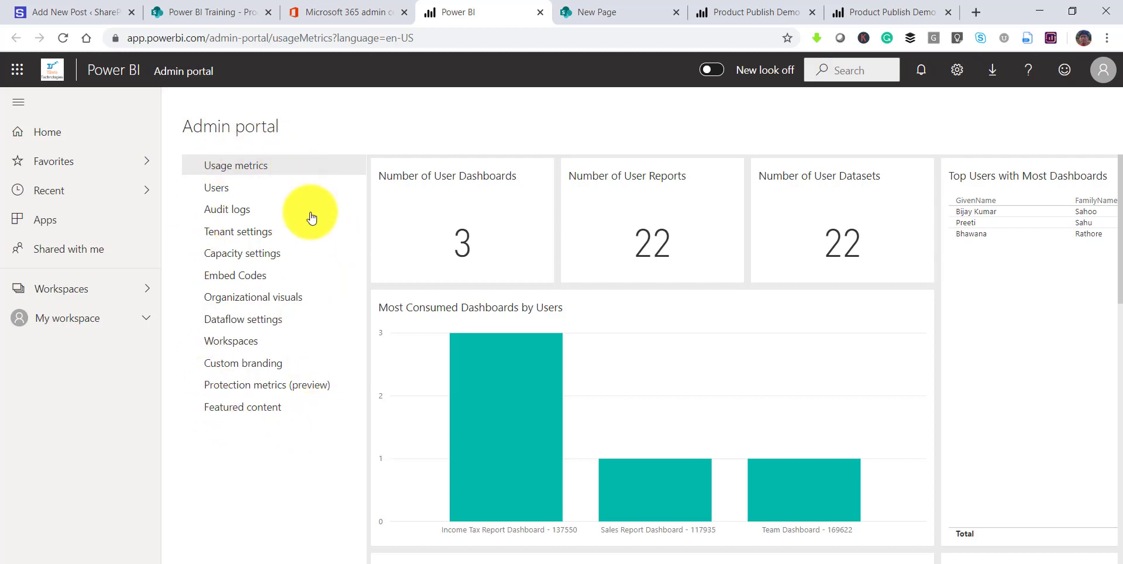
- View Embed Codes, then expand Publish to web under Tenant settings' Export and sharing settings
{"action": "left_click", "coordinate": [245, 284]}
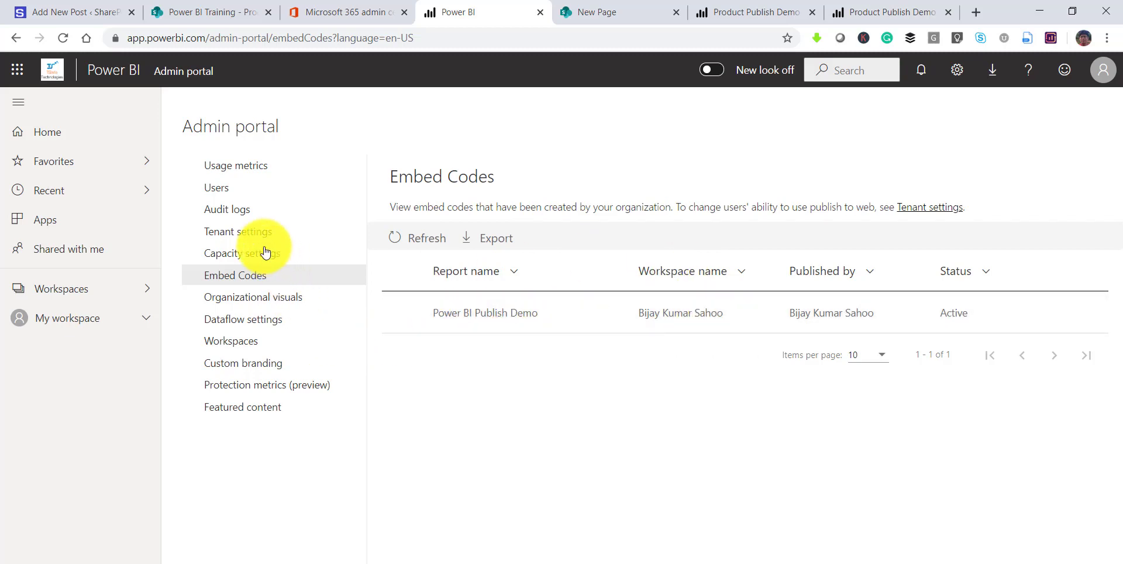
{"action": "left_click", "coordinate": [249, 237]}
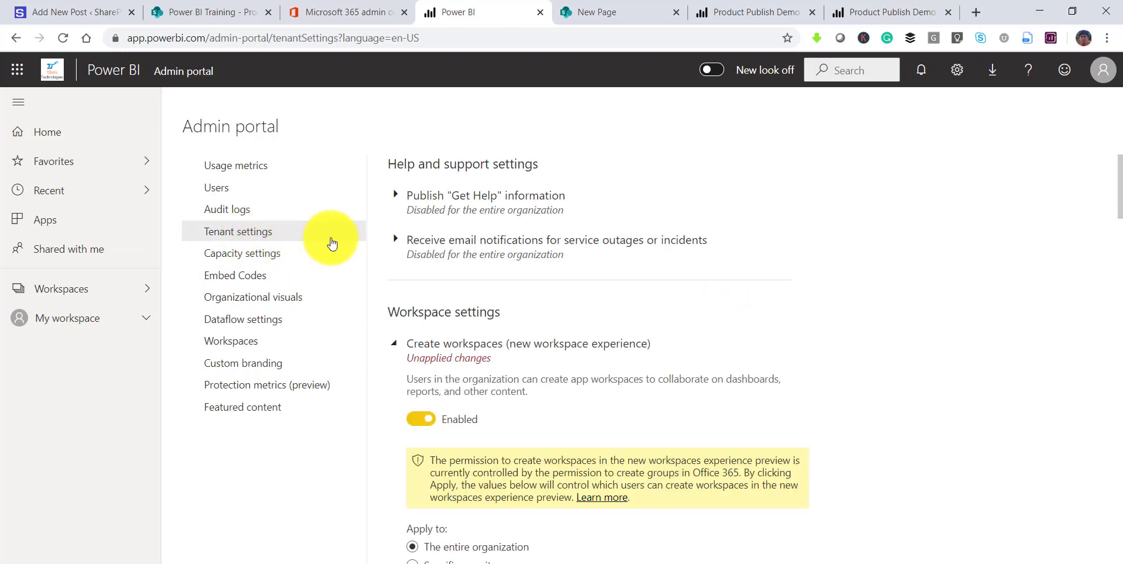
{"action": "left_click", "coordinate": [395, 347]}
{"action": "scroll", "coordinate": [468, 372], "scroll_direction": "down", "scroll_amount": 4}
{"action": "scroll", "coordinate": [483, 375], "scroll_direction": "down", "scroll_amount": 2}
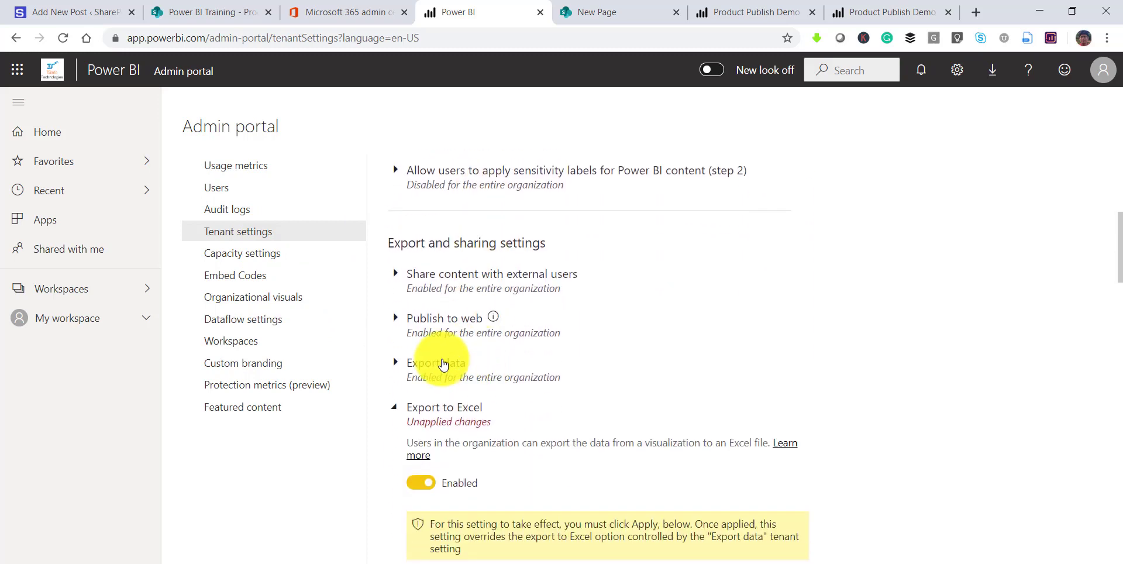
{"action": "left_click", "coordinate": [398, 321]}
{"action": "scroll", "coordinate": [462, 352], "scroll_direction": "down", "scroll_amount": 3}
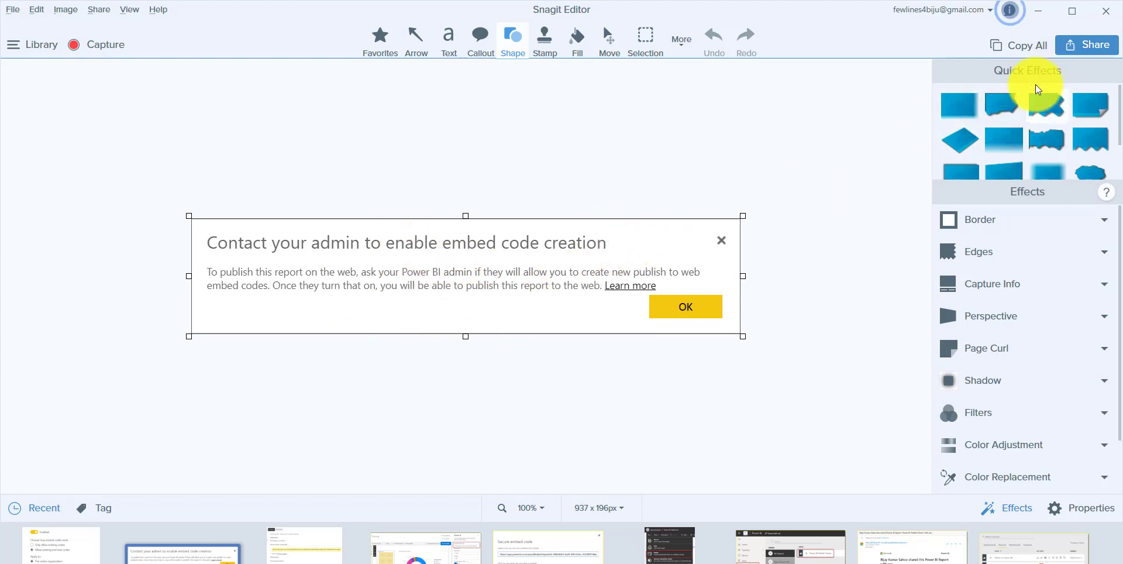
- Minimize Snagit Editor to view the enabled Publish to web tenant setting
{"action": "left_click", "coordinate": [1040, 12]}
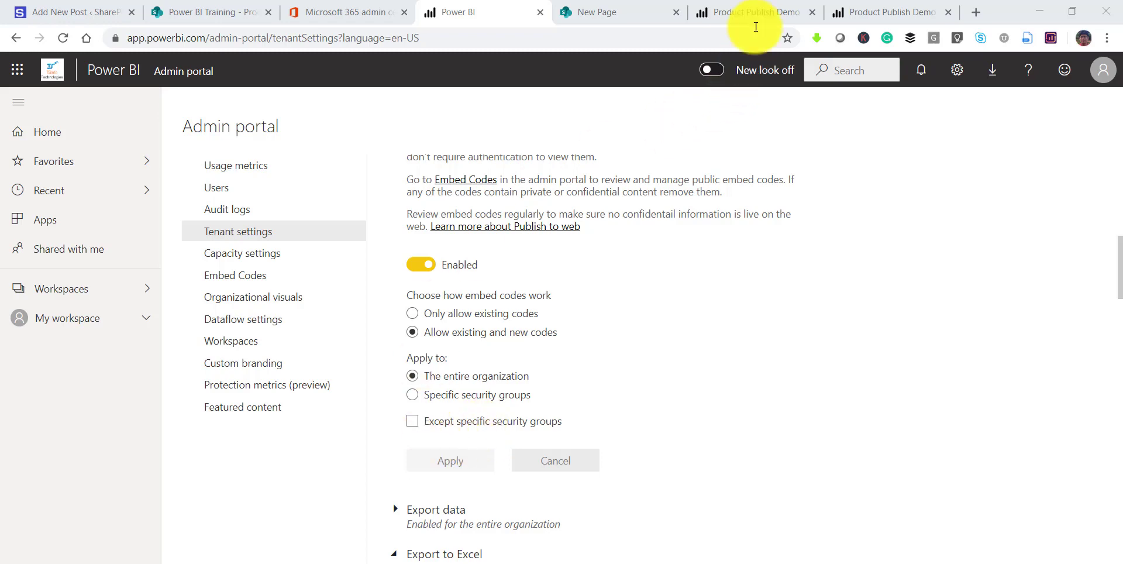
- Rerun Publish to web on the report, creating the embed code and confirming public publishing
{"action": "left_click", "coordinate": [759, 5]}
{"action": "left_click", "coordinate": [848, 2]}
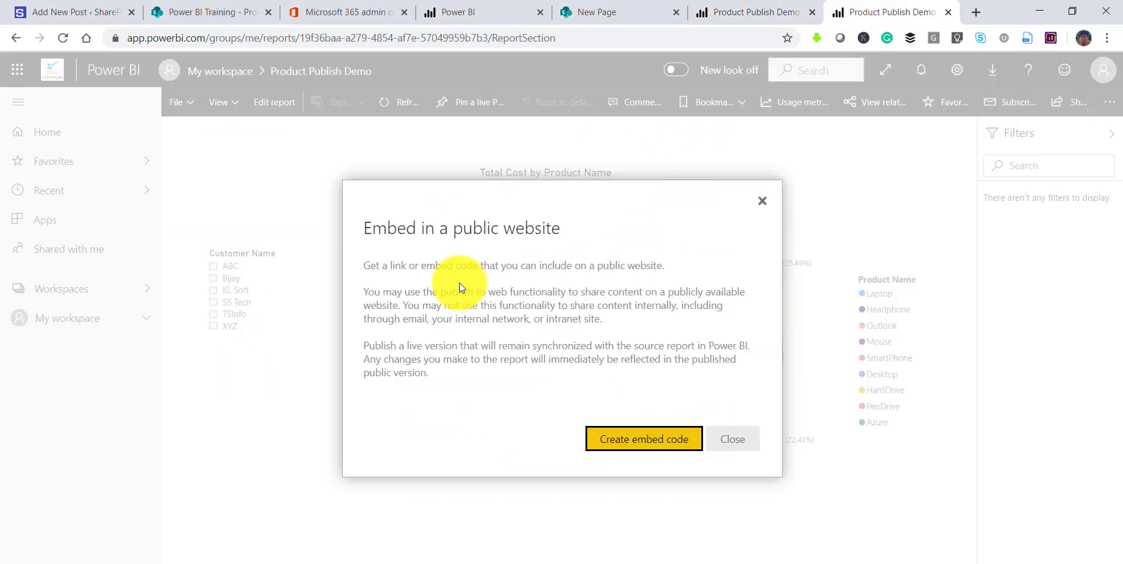
{"action": "left_click", "coordinate": [742, 430]}
{"action": "left_click", "coordinate": [190, 113]}
{"action": "left_click", "coordinate": [224, 296]}
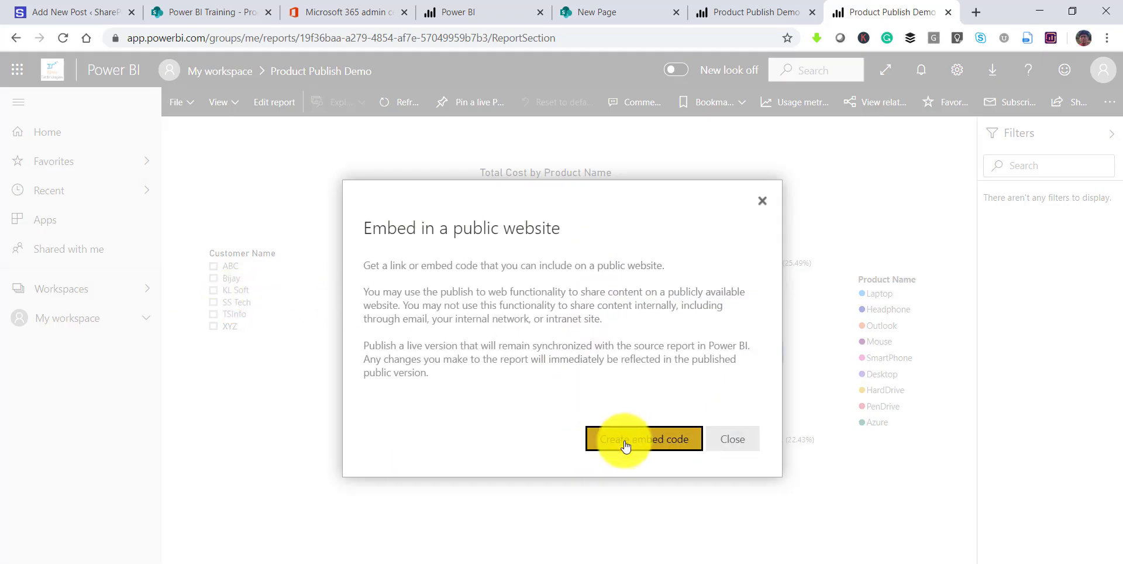
{"action": "left_click", "coordinate": [626, 446]}
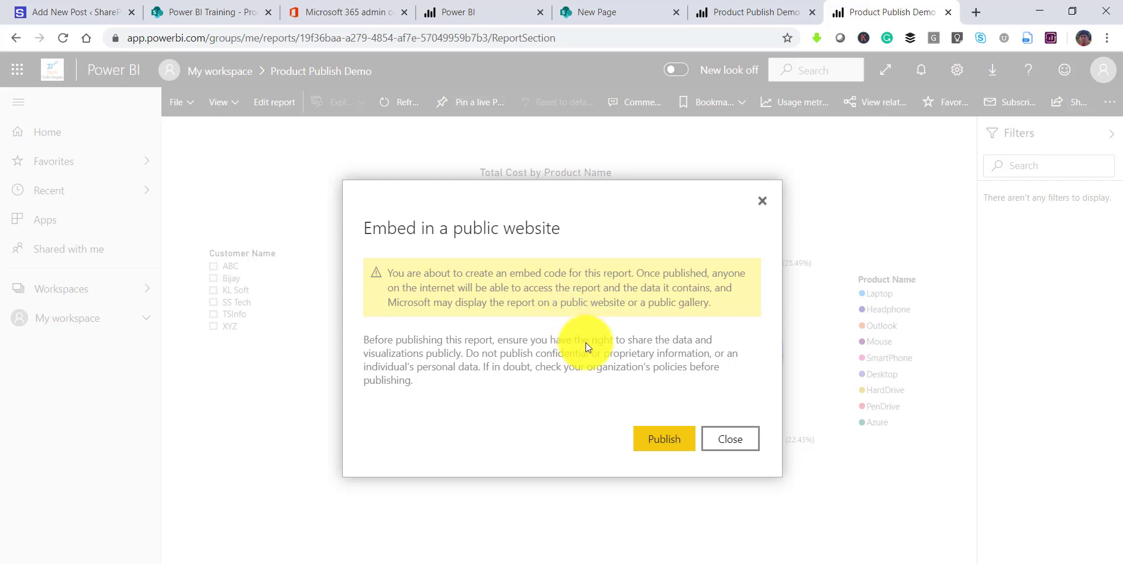
{"action": "left_click", "coordinate": [672, 440]}
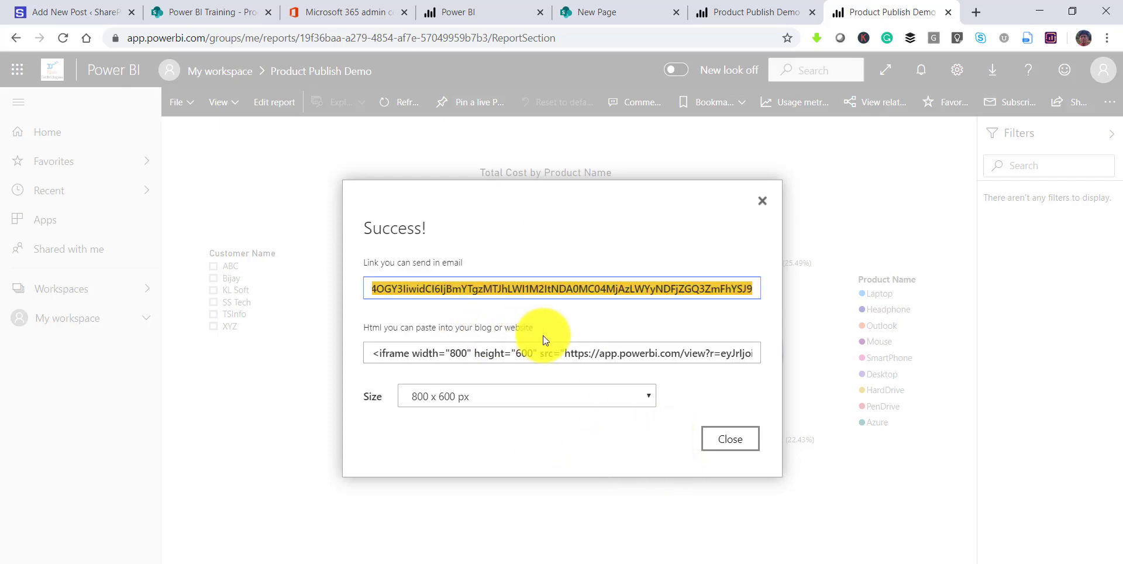
- Copy the report's public link and iframe embed code, then go to the Add New Post tab
{"action": "left_click", "coordinate": [551, 288]}
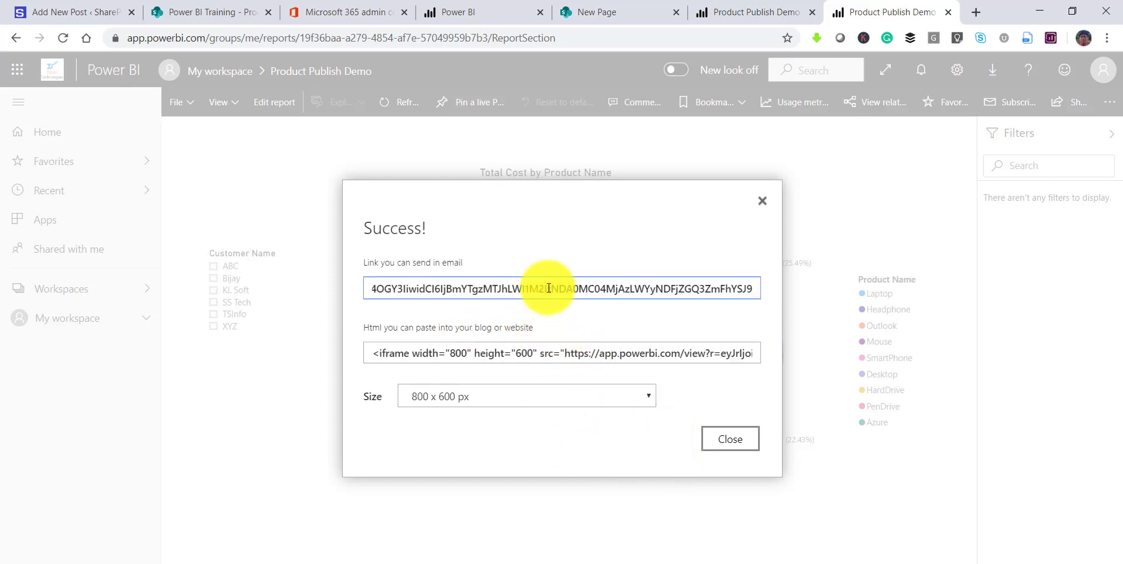
{"action": "left_click_drag", "start_coordinate": [503, 287], "coordinate": [334, 291]}
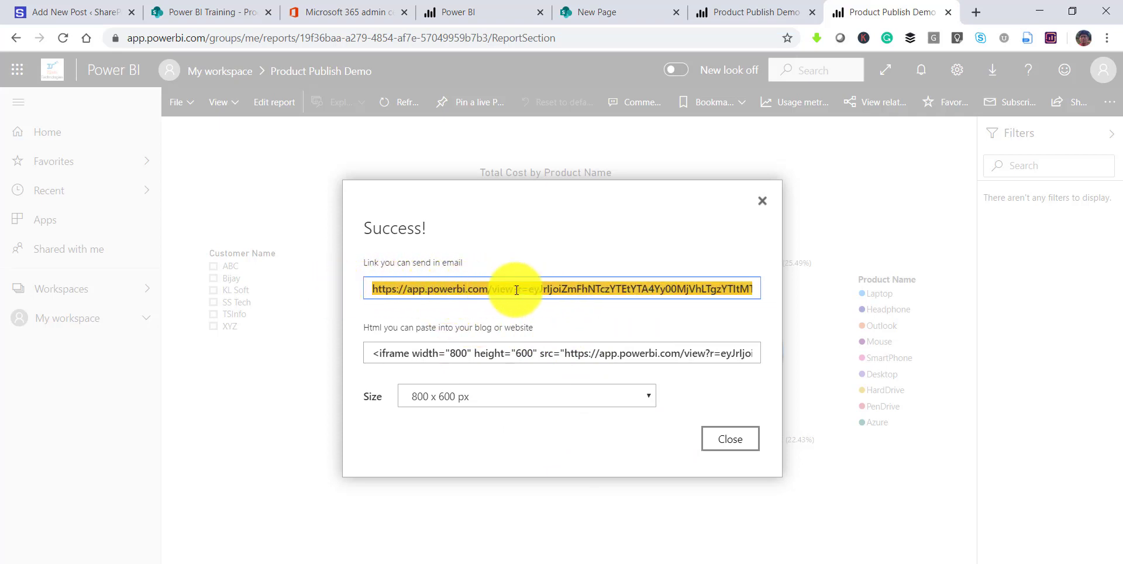
{"action": "left_click", "coordinate": [494, 351]}
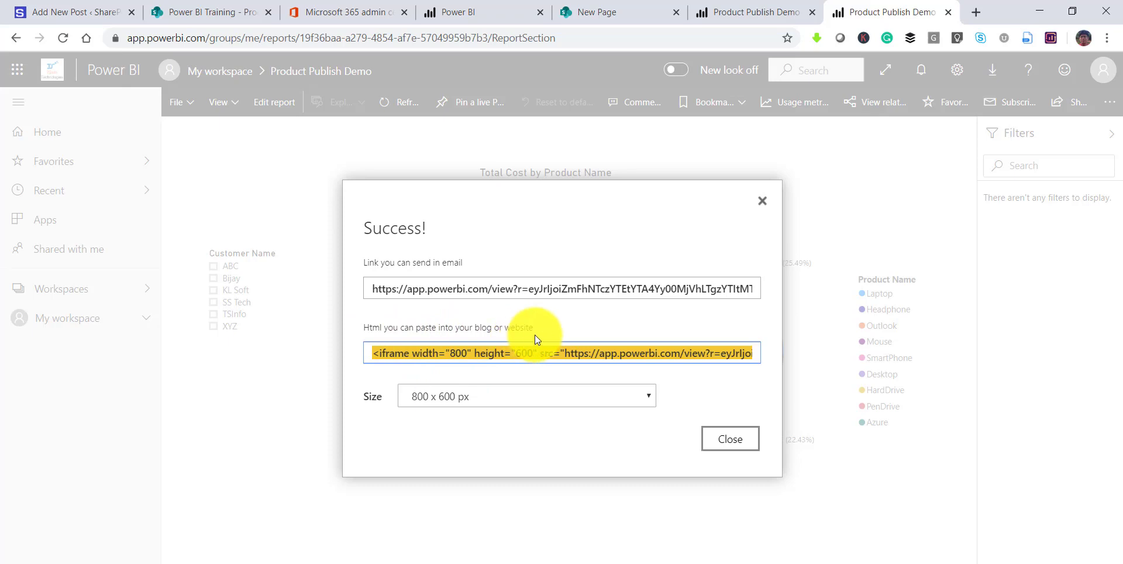
{"action": "left_click", "coordinate": [104, 13]}
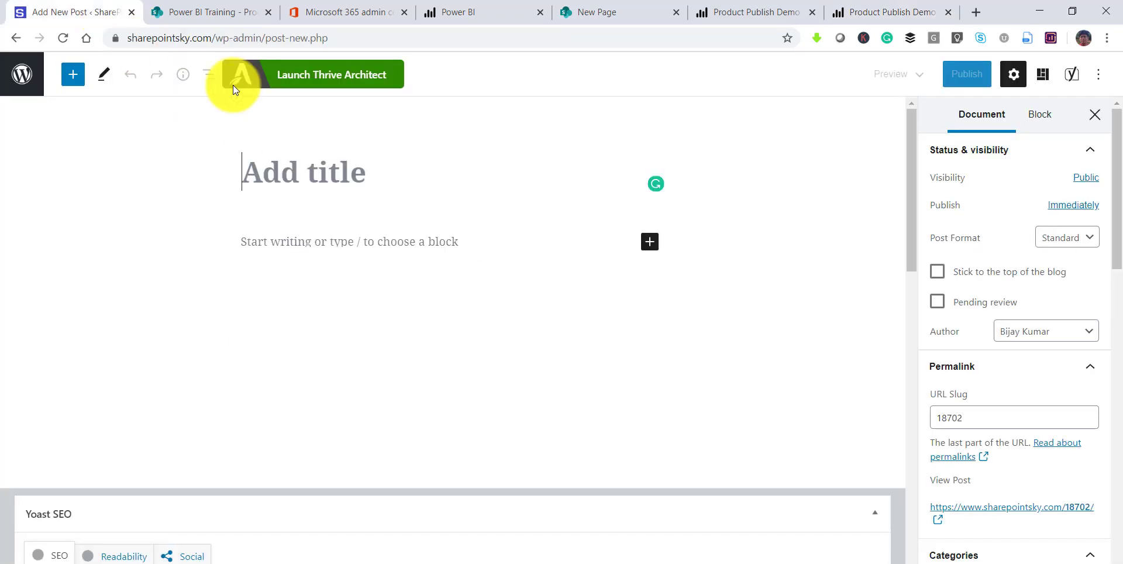
- Title the post 'Report', paste the iframe code into a Custom HTML block, and start publishing
{"action": "left_click", "coordinate": [275, 152]}
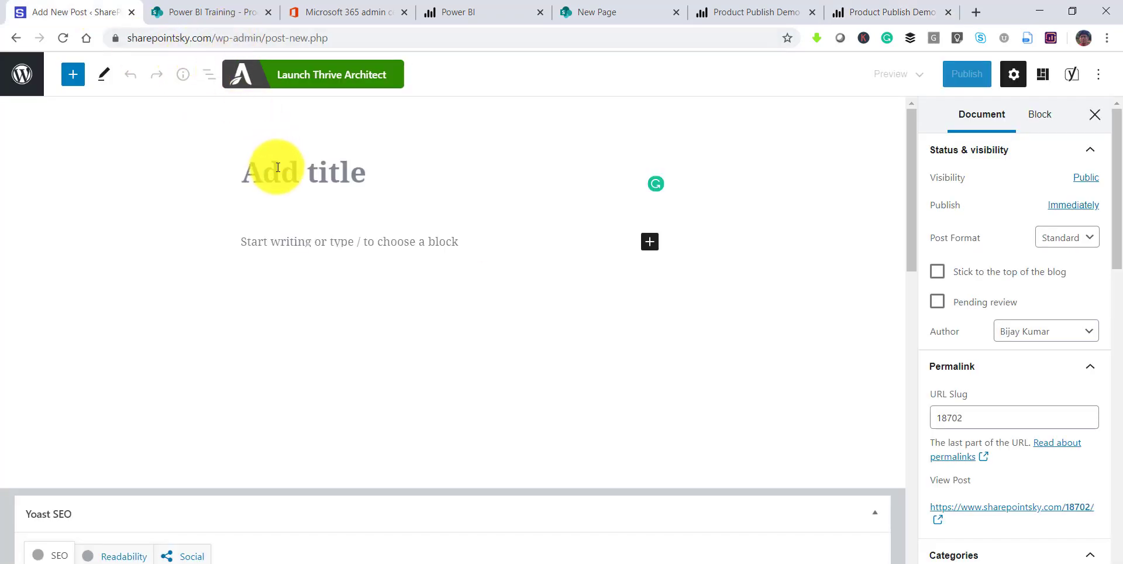
{"action": "type", "text": "Report"}
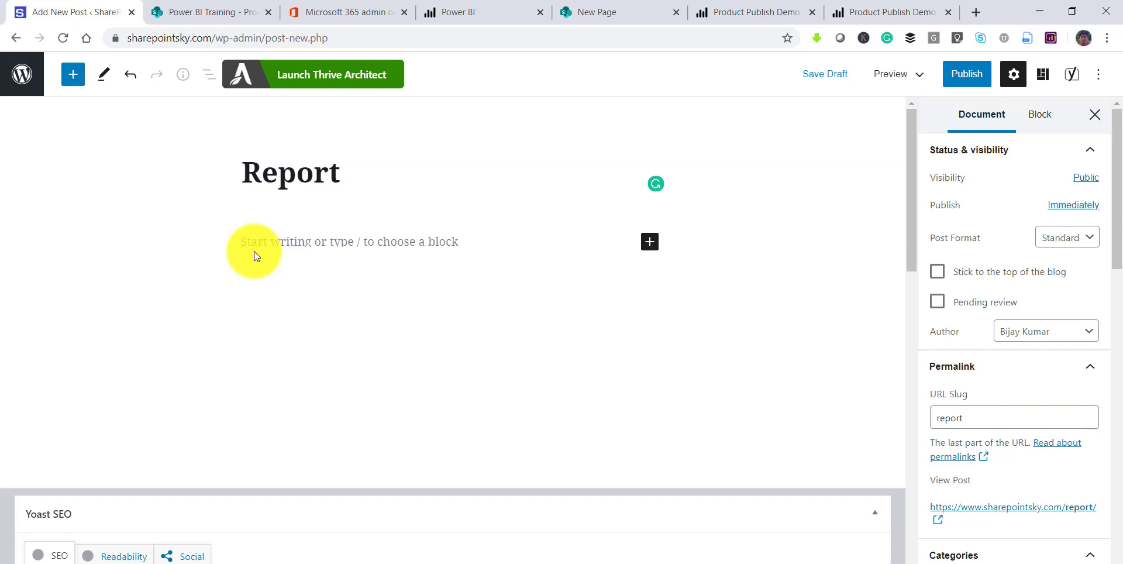
{"action": "left_click", "coordinate": [286, 243]}
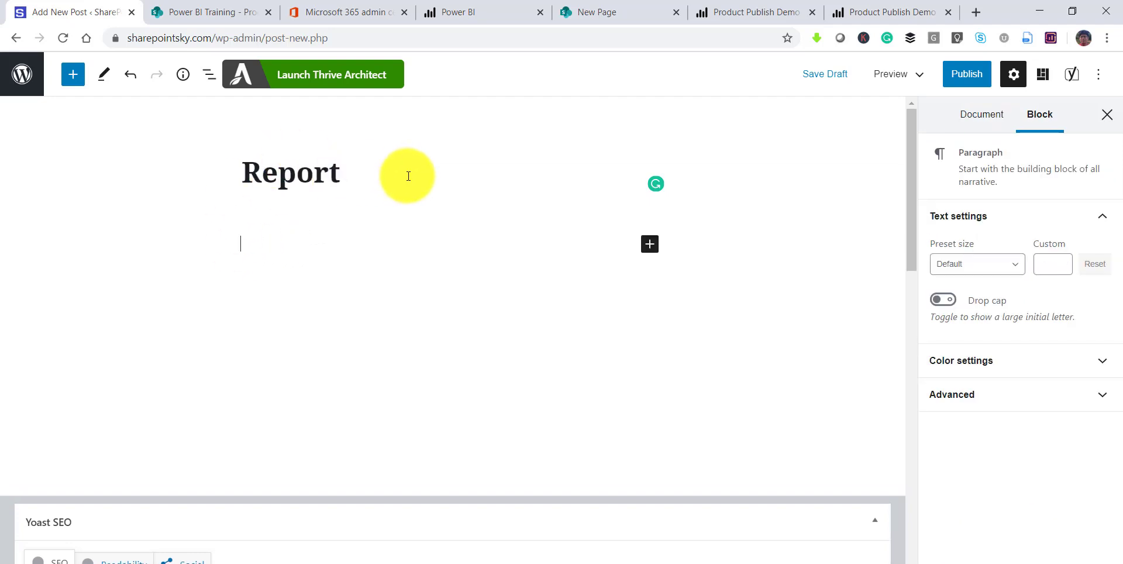
{"action": "left_click", "coordinate": [650, 244]}
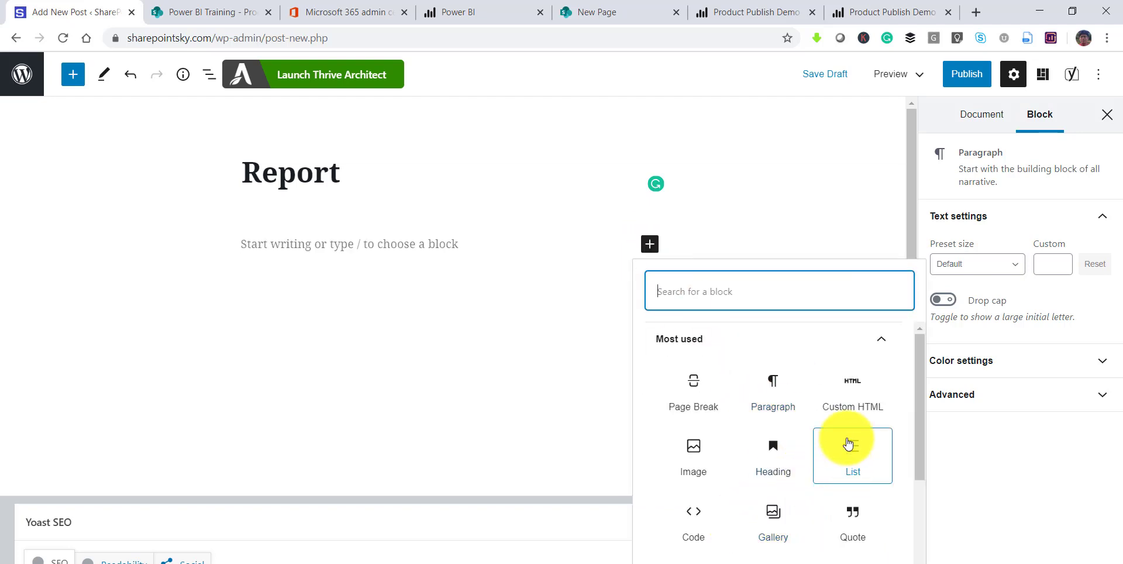
{"action": "left_click", "coordinate": [854, 409]}
{"action": "type", "text": "<iframe width=\"800\" height=\"600\" src=\"https://app.powerbi.com/view?r=eyJrIjoiZmFhNTczYTEtYTA4Yy00MjVhLTgzYTItMTg3NmU4YTk4OGY3IiwidCI6IjBmYTgzMTJhLWI1M2ItNDA0MC04MjAzLWYyNDFjZGQ3ZmFhYSJ9\" frameborder=\"0\" allowFullScreen=\"true\"></iframe>"}
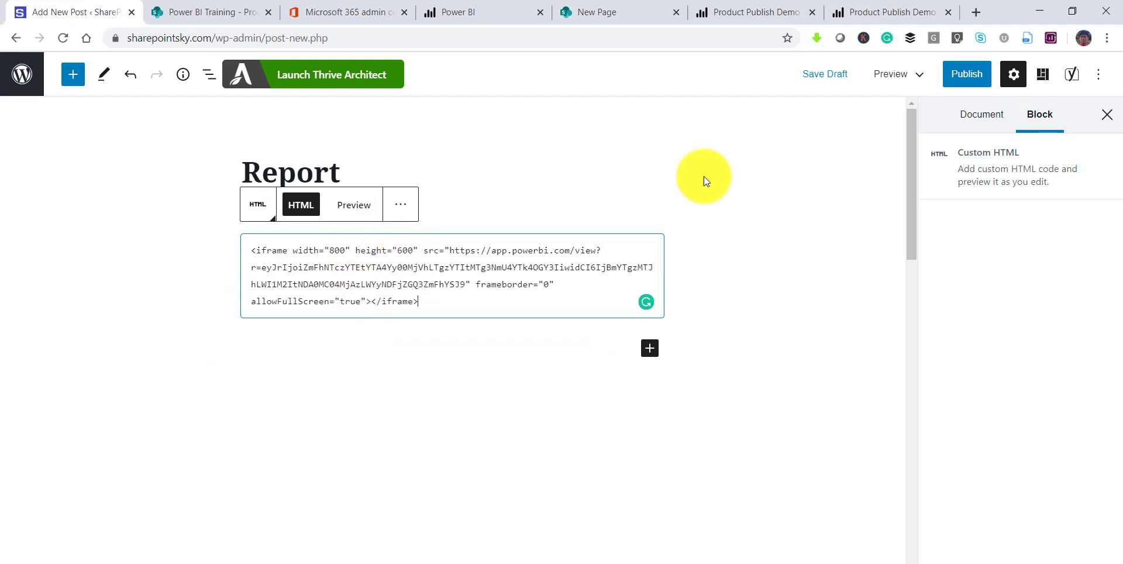
{"action": "left_click", "coordinate": [960, 82]}
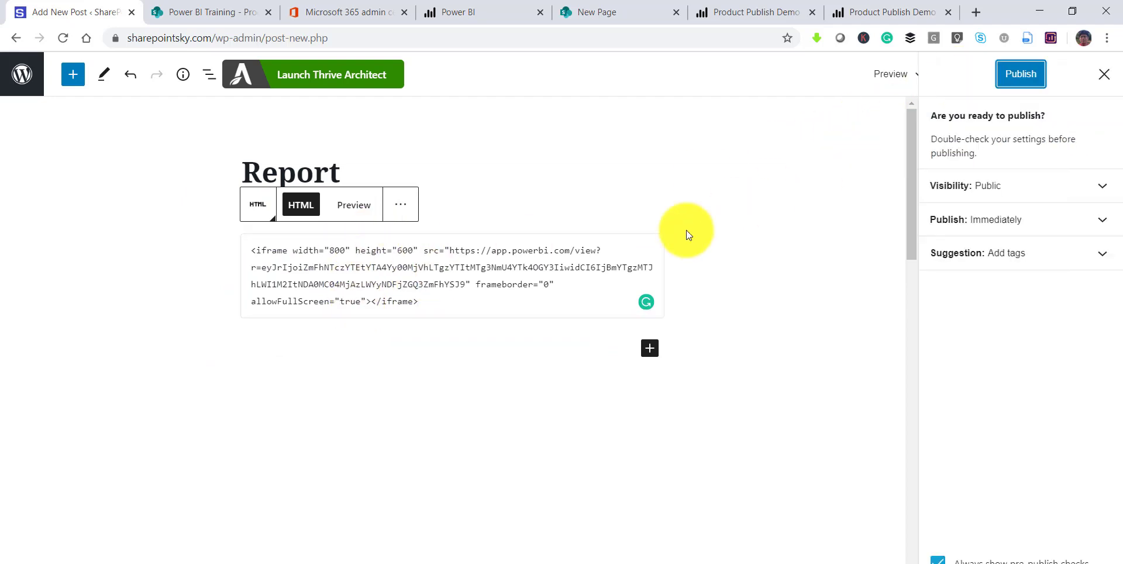
- Confirm publishing the Report post and open its sharepointsky.com/report/ permalink
{"action": "left_click", "coordinate": [1020, 76]}
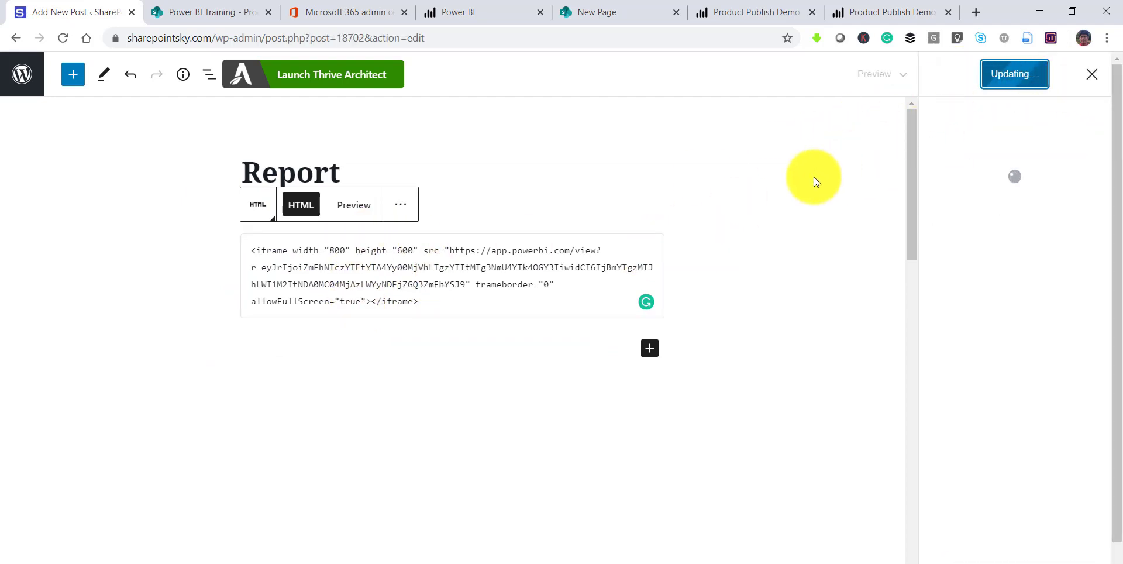
{"action": "left_click", "coordinate": [446, 178]}
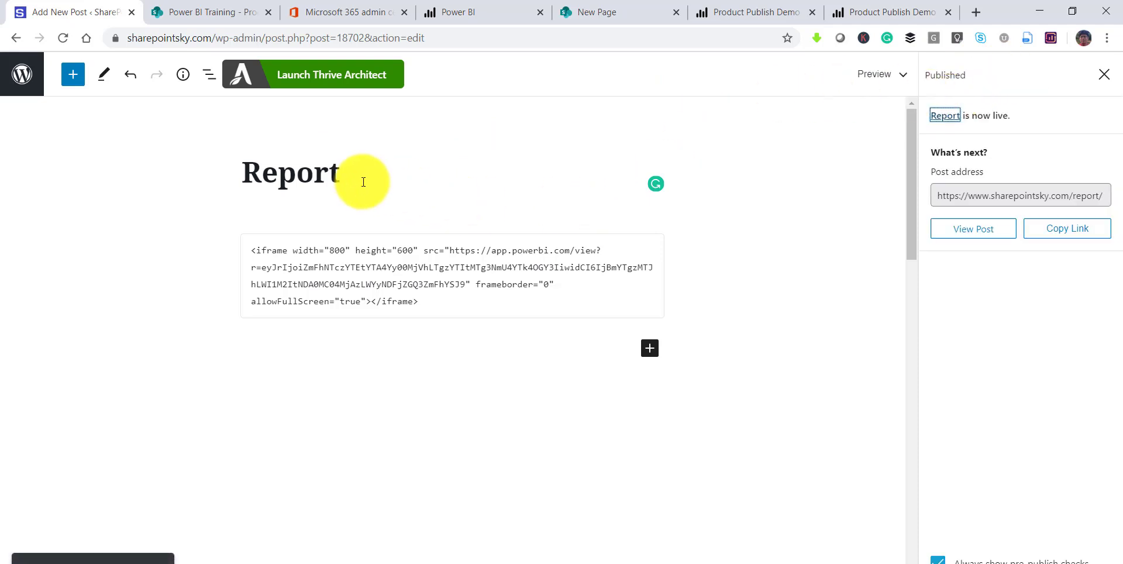
{"action": "left_click", "coordinate": [339, 176]}
{"action": "left_click", "coordinate": [400, 136]}
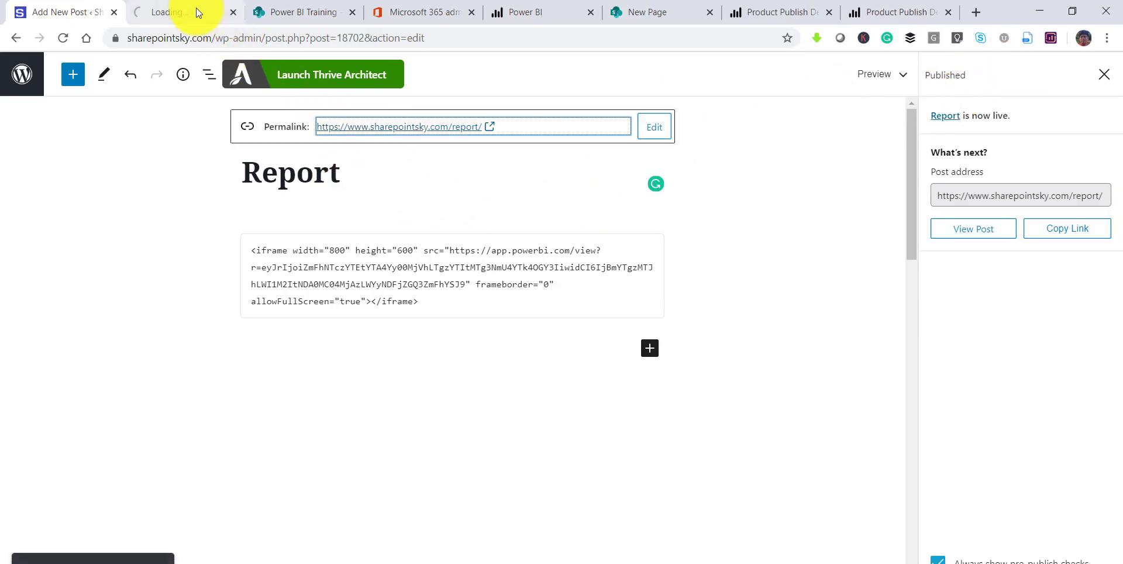
- Open the live Report post and select the Laptop, pink, purple 3K and Headphone donut slices
{"action": "left_click", "coordinate": [196, 8]}
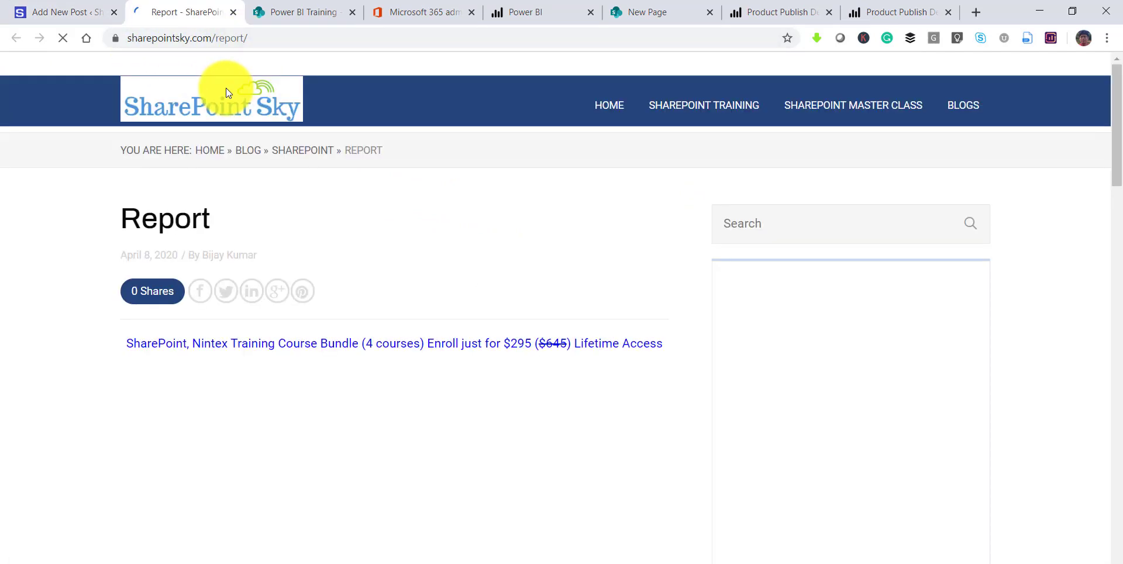
{"action": "scroll", "coordinate": [696, 275], "scroll_direction": "down", "scroll_amount": 6}
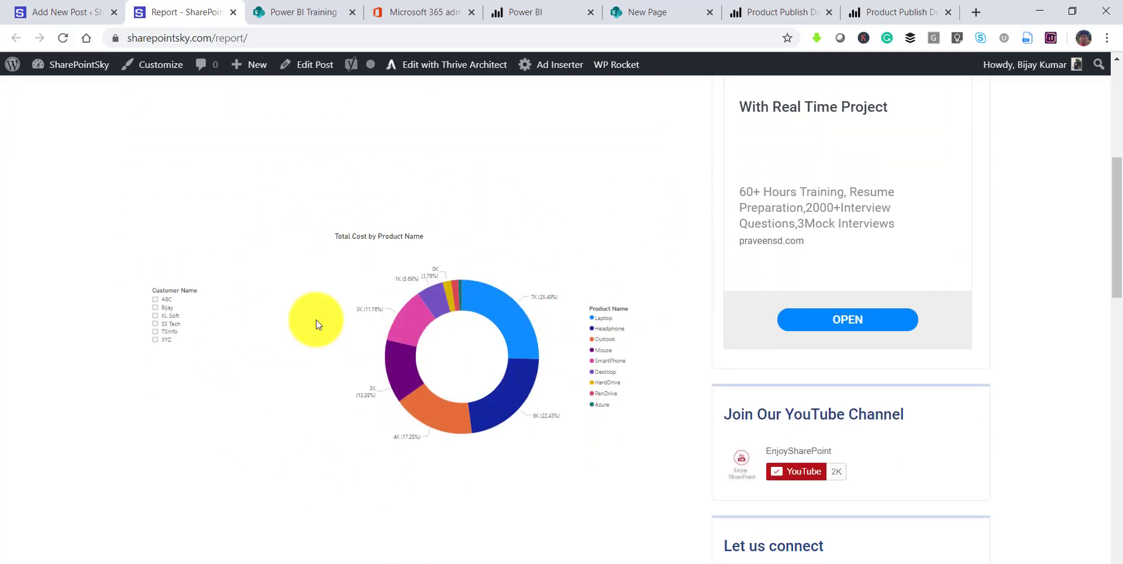
{"action": "left_click", "coordinate": [491, 304]}
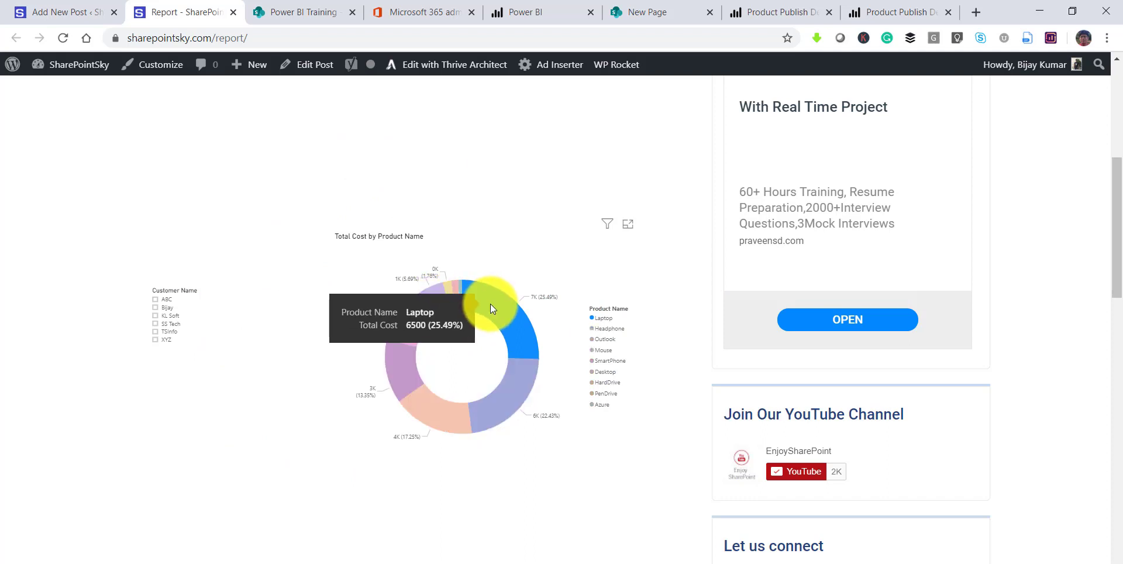
{"action": "left_click", "coordinate": [391, 338]}
{"action": "left_click", "coordinate": [402, 360]}
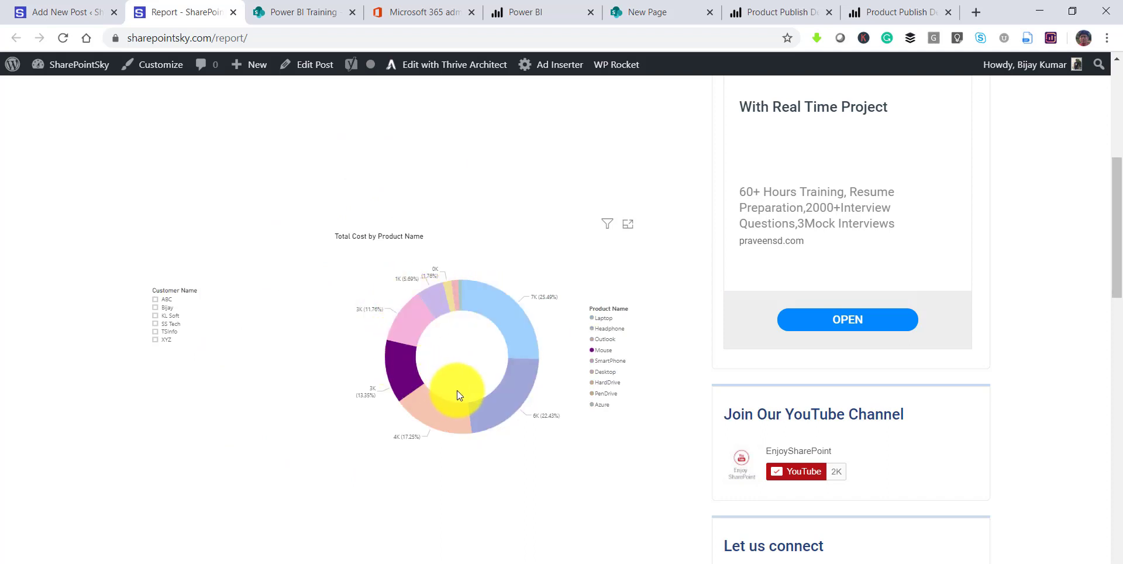
{"action": "left_click", "coordinate": [498, 397]}
- Clear the slice selection, filter the chart to customer KL Soft, and go back to the post editor
{"action": "left_click", "coordinate": [518, 412]}
{"action": "left_click", "coordinate": [156, 315]}
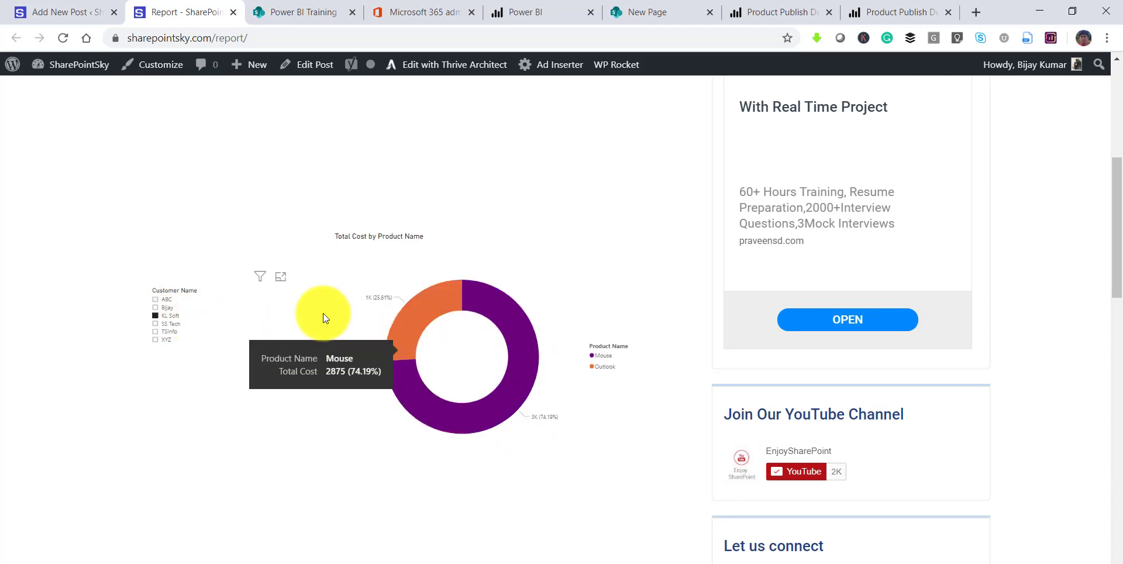
{"action": "scroll", "coordinate": [323, 316], "scroll_direction": "up", "scroll_amount": 6}
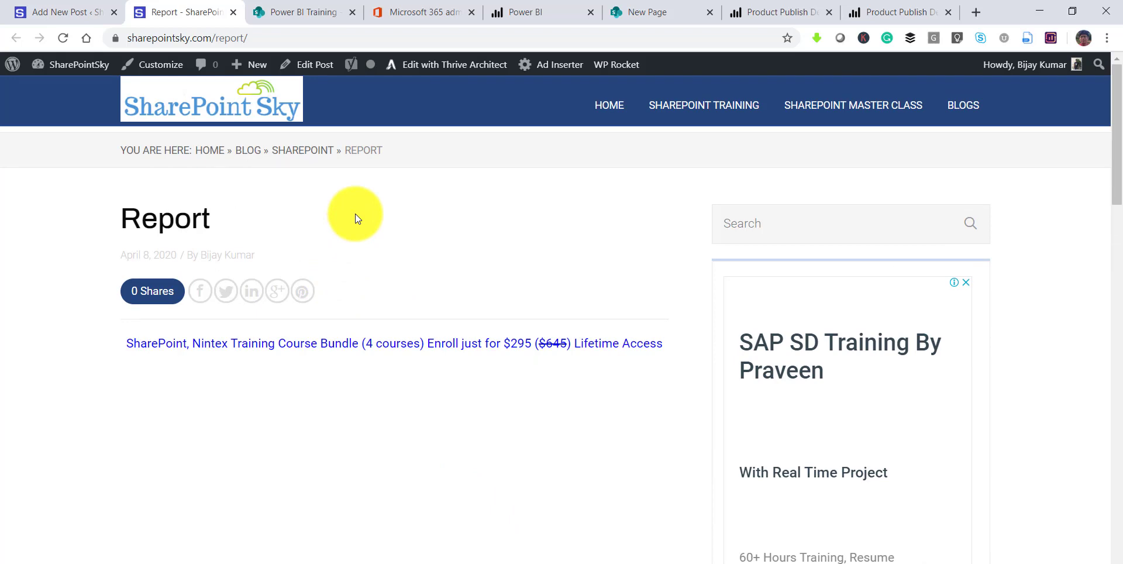
{"action": "scroll", "coordinate": [652, 319], "scroll_direction": "down", "scroll_amount": 7}
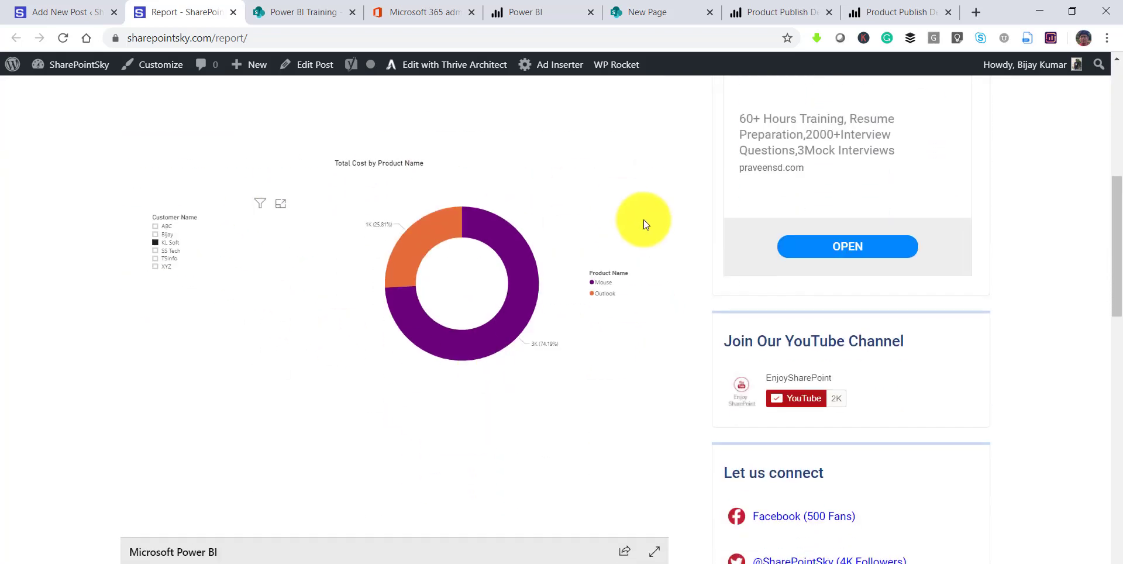
{"action": "scroll", "coordinate": [627, 251], "scroll_direction": "up", "scroll_amount": 1}
{"action": "scroll", "coordinate": [627, 252], "scroll_direction": "down", "scroll_amount": 1}
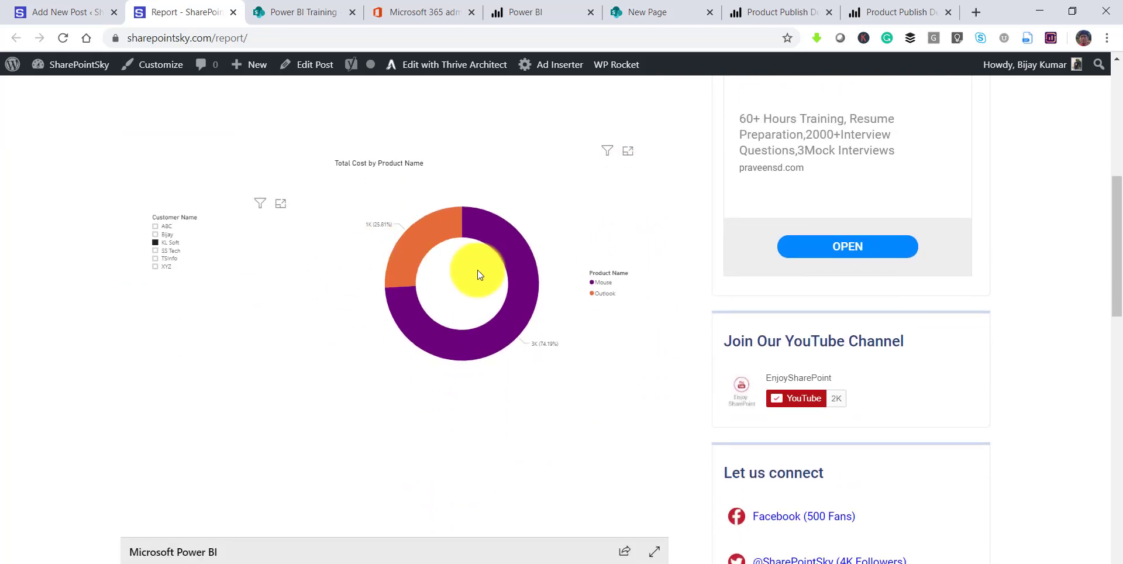
{"action": "left_click", "coordinate": [68, 16]}
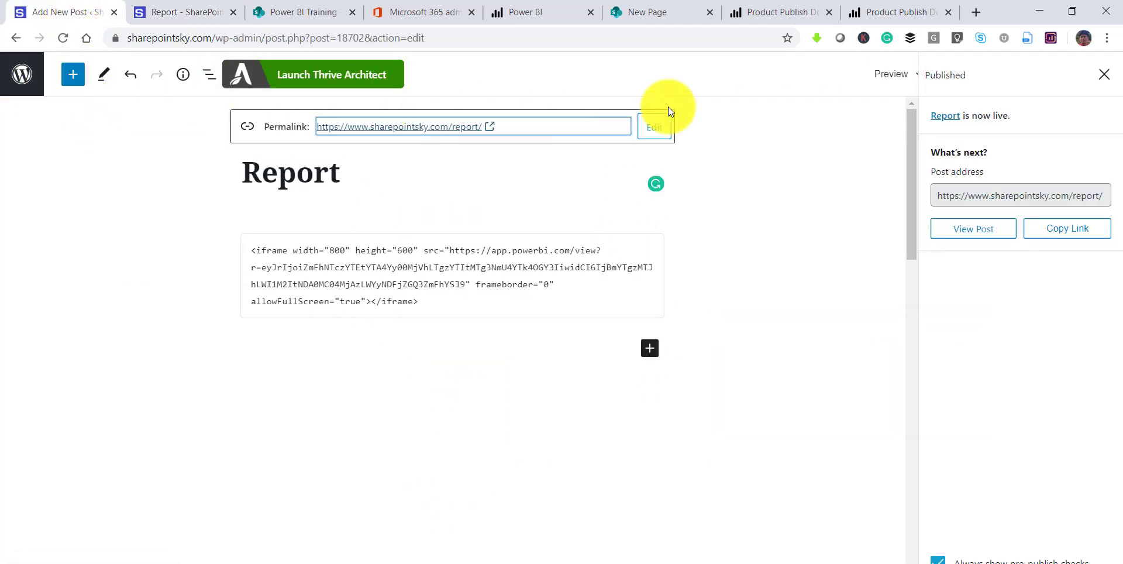
- Return to the Product Publish Demo report and close the publish-to-web Success dialog
{"action": "left_click", "coordinate": [861, 16]}
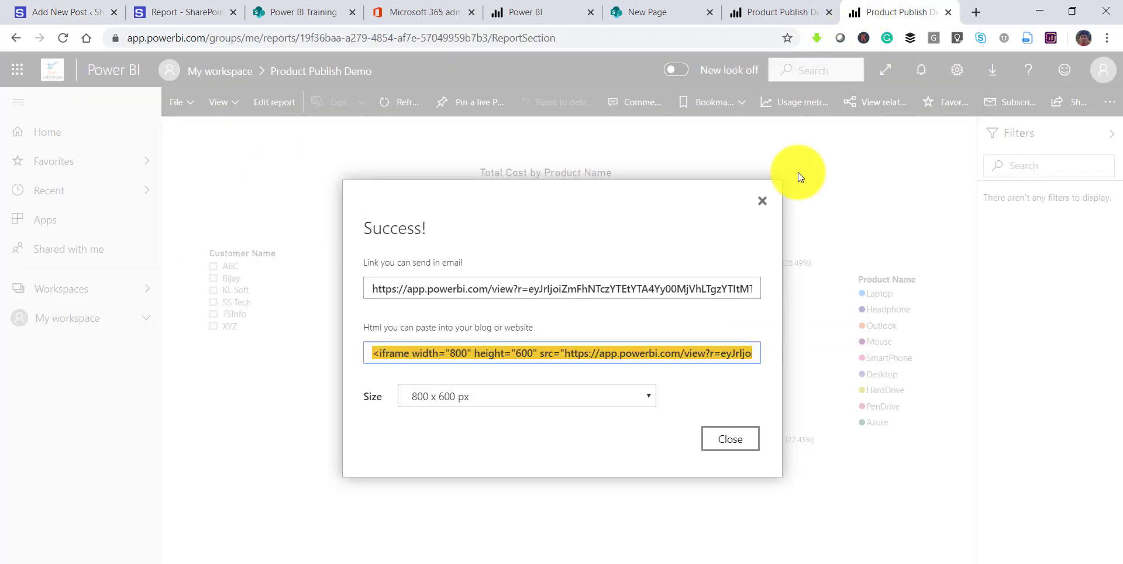
{"action": "left_click", "coordinate": [762, 203]}
{"action": "mouse_move", "coordinate": [480, 191]}
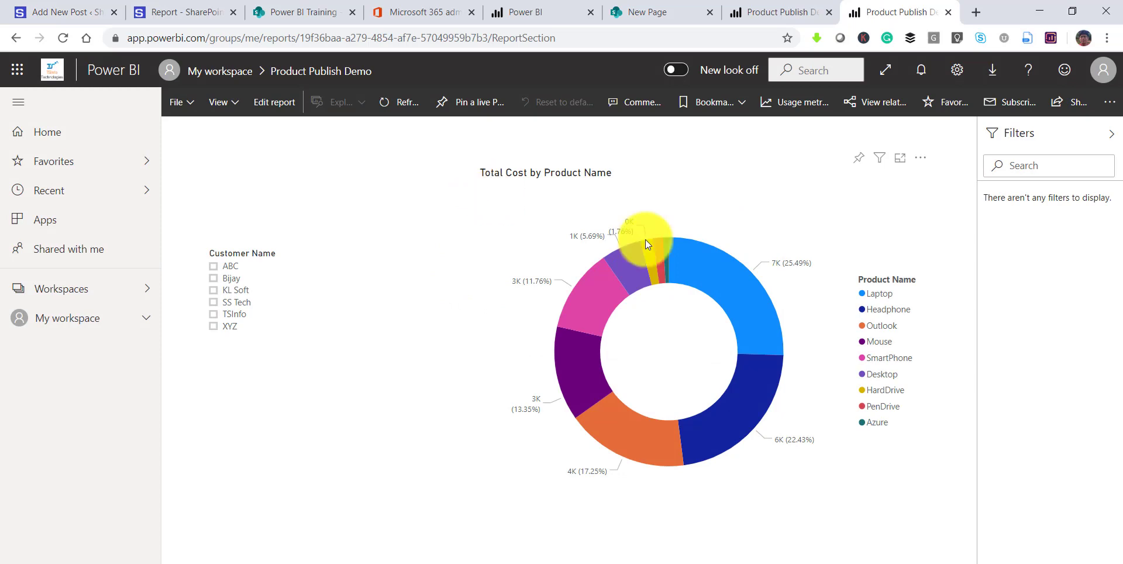
{"action": "mouse_move", "coordinate": [691, 260]}
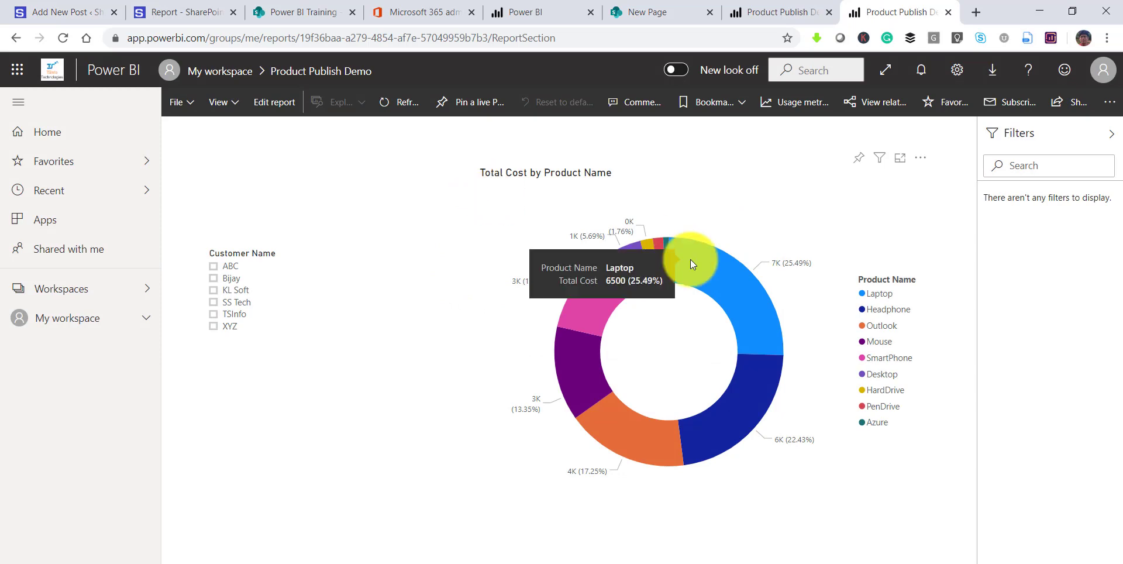